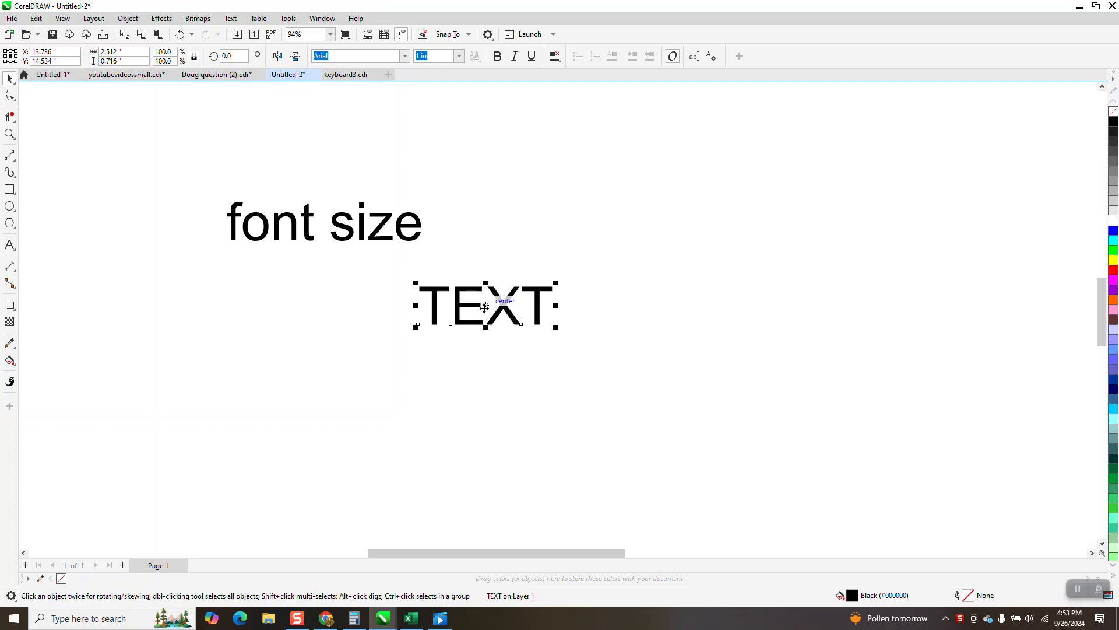
Step: Try font sizes of 1.5 in and 0.1 in on the word TEXT and set it back to 1 in
{"action": "left_click", "coordinate": [459, 56]}
{"action": "left_click", "coordinate": [429, 166]}
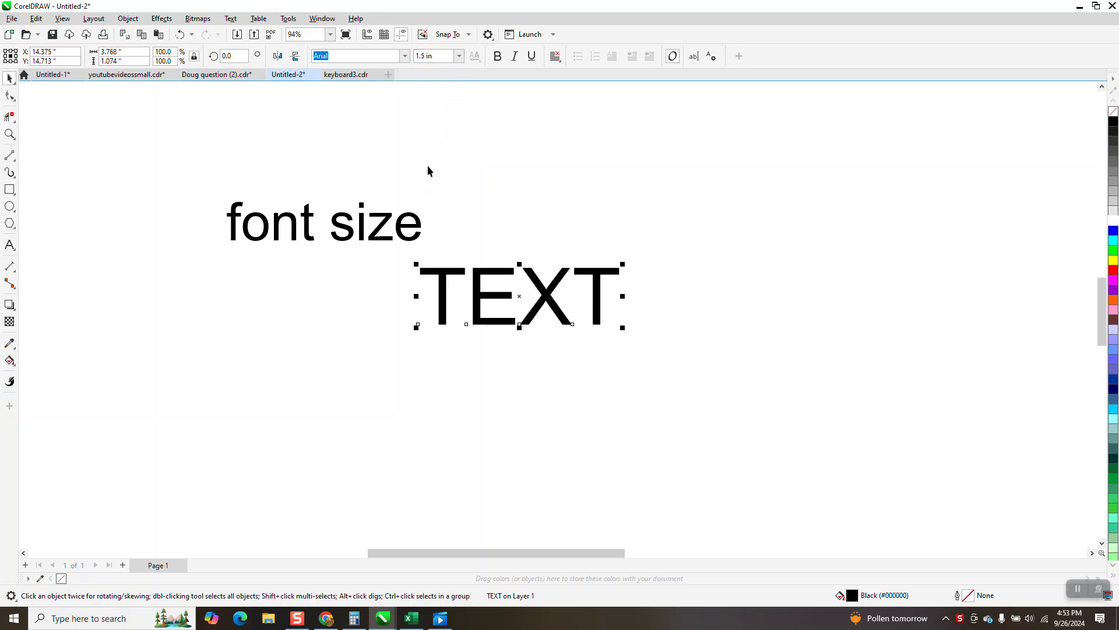
{"action": "left_click", "coordinate": [460, 56]}
{"action": "left_click", "coordinate": [425, 81]}
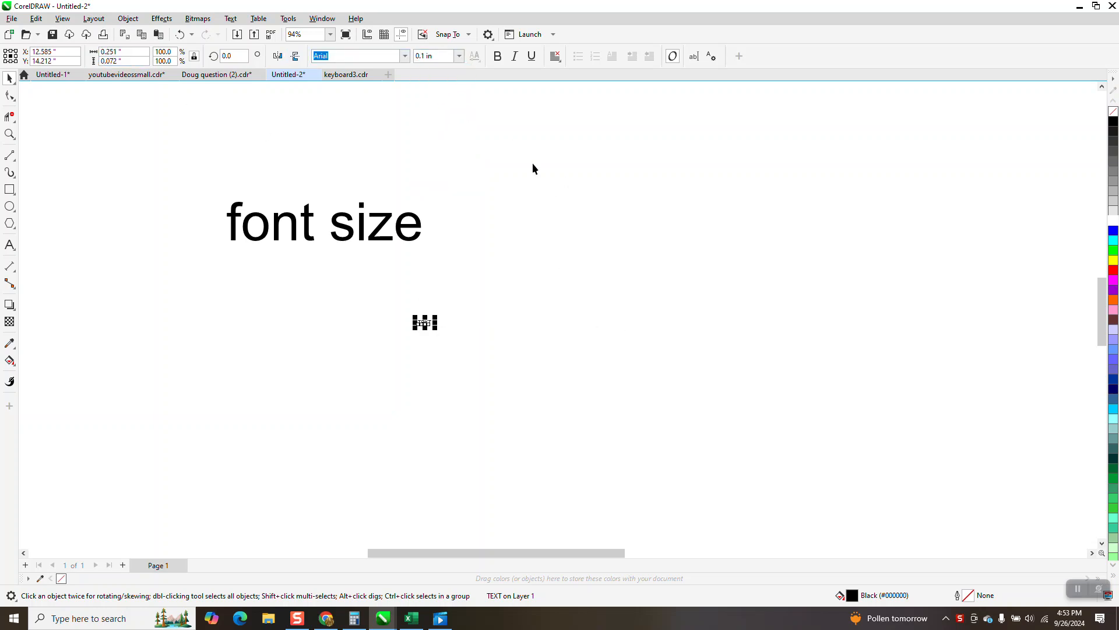
{"action": "left_click", "coordinate": [460, 56]}
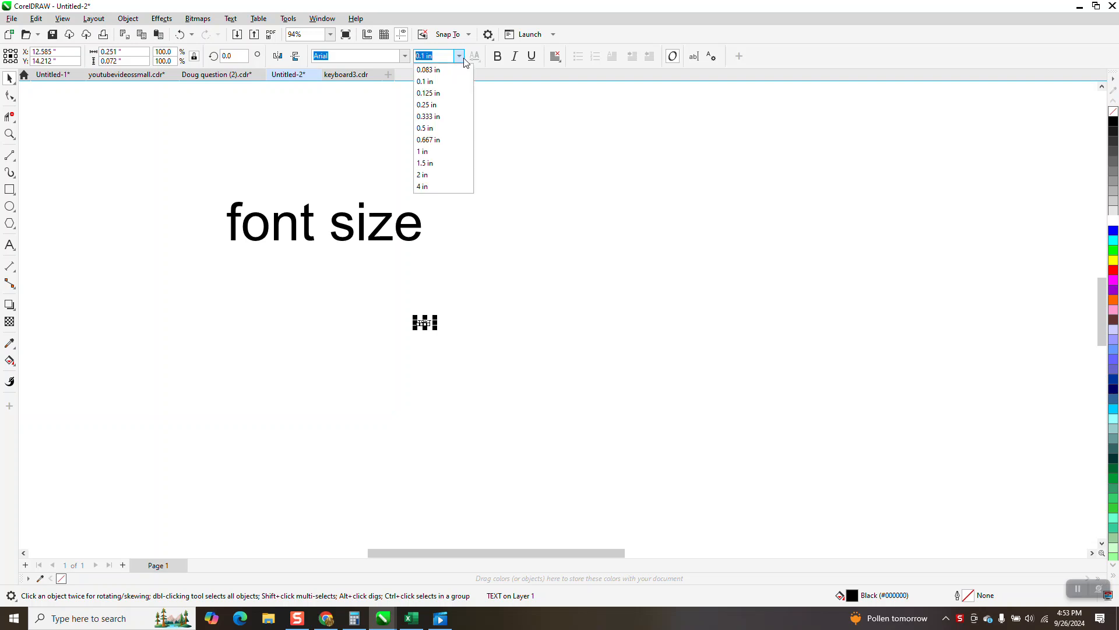
{"action": "left_click", "coordinate": [433, 153]}
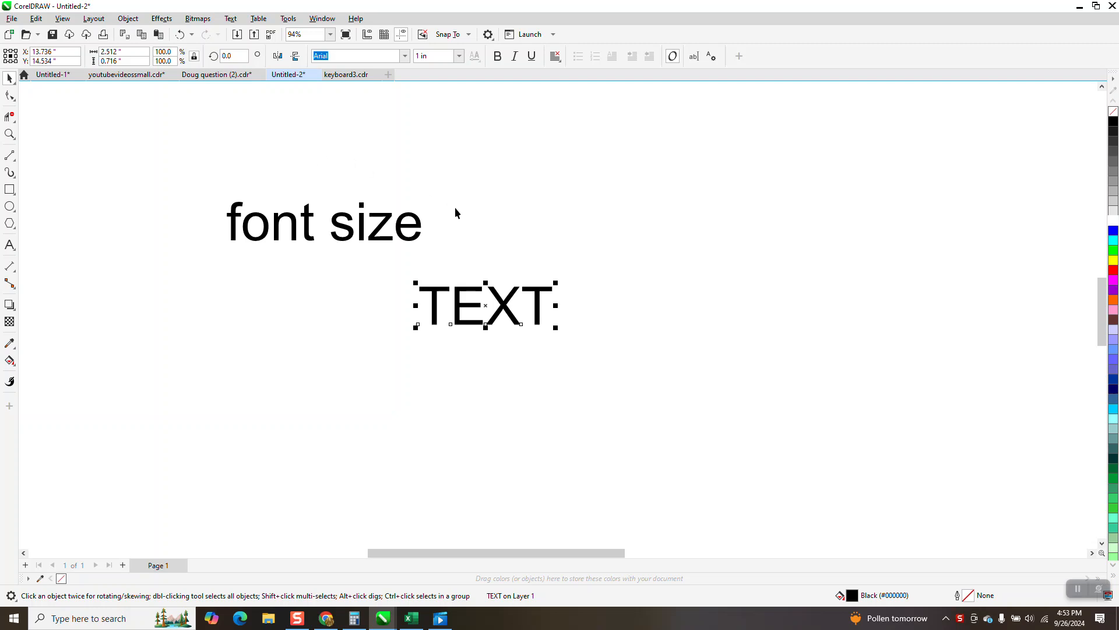
Step: Add artistic text below TEXT reading "FONTS AND TEXT" on one line and "AND INCHES" on a second line
{"action": "left_click", "coordinate": [9, 245]}
{"action": "left_click", "coordinate": [420, 334]}
{"action": "type", "text": "FONR"}
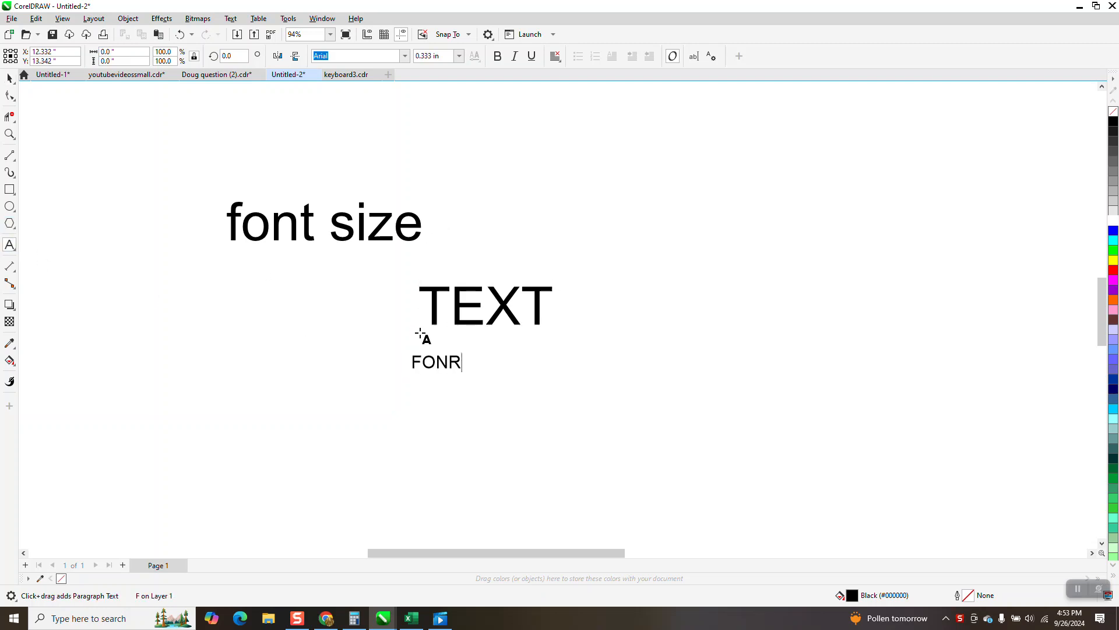
{"action": "type", "text": "A"}
{"action": "key", "text": "BackSpace"}
{"action": "key", "text": "BackSpace"}
{"action": "type", "text": "TS A"}
{"action": "key", "text": "BackSpace"}
{"action": "type", "text": "S AND TE"}
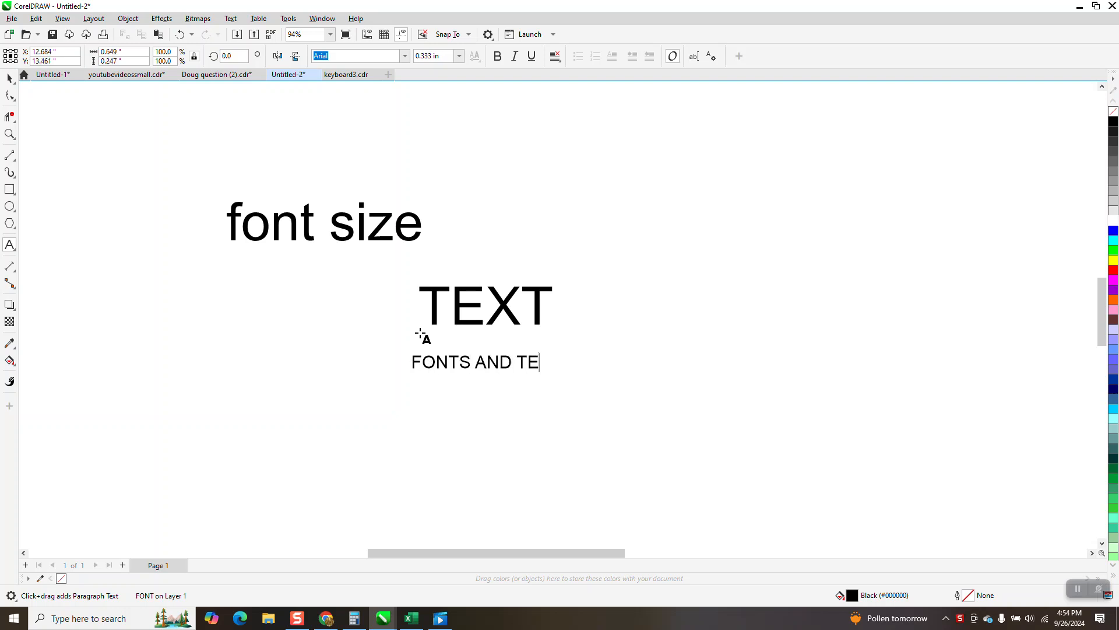
{"action": "type", "text": "XT AND "}
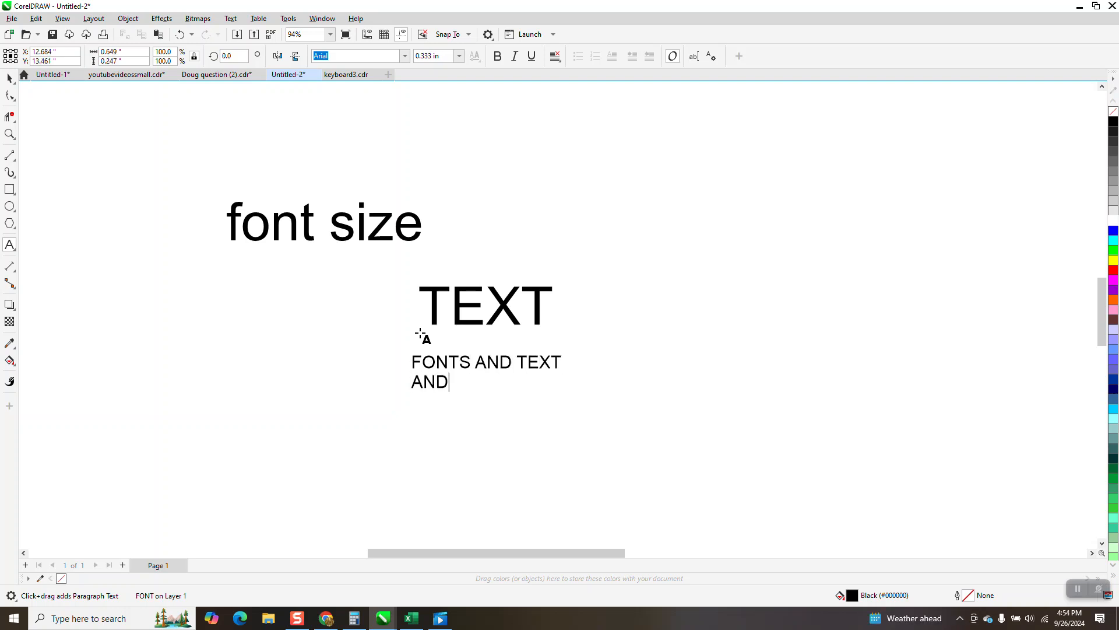
{"action": "type", "text": "INCHES"}
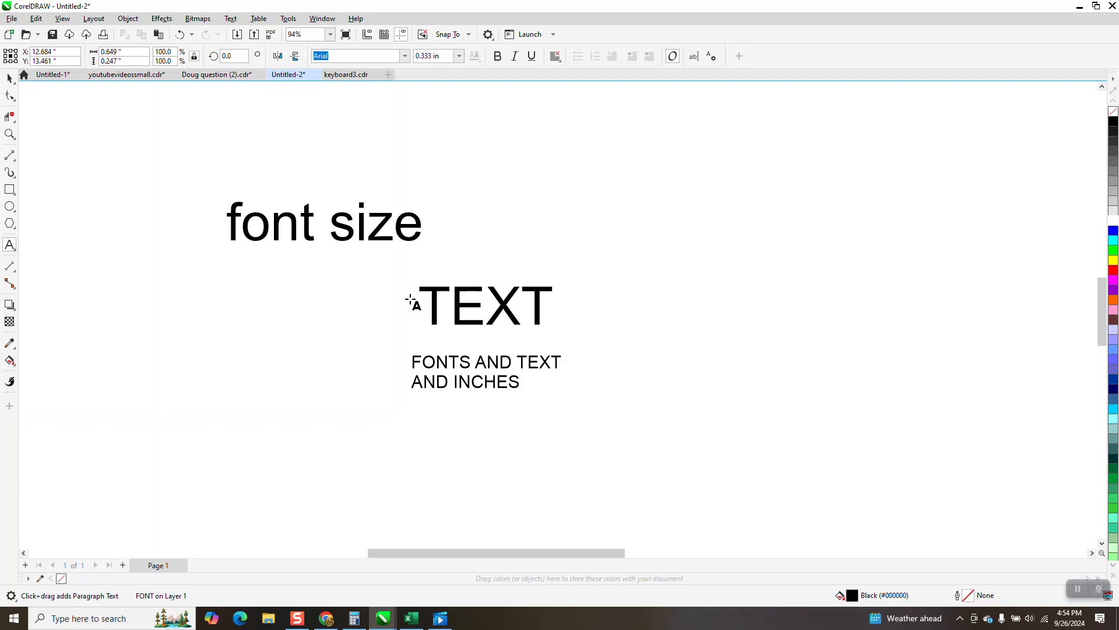
Step: Set the font size of the new two-line text to 1 in
{"action": "left_click", "coordinate": [9, 78]}
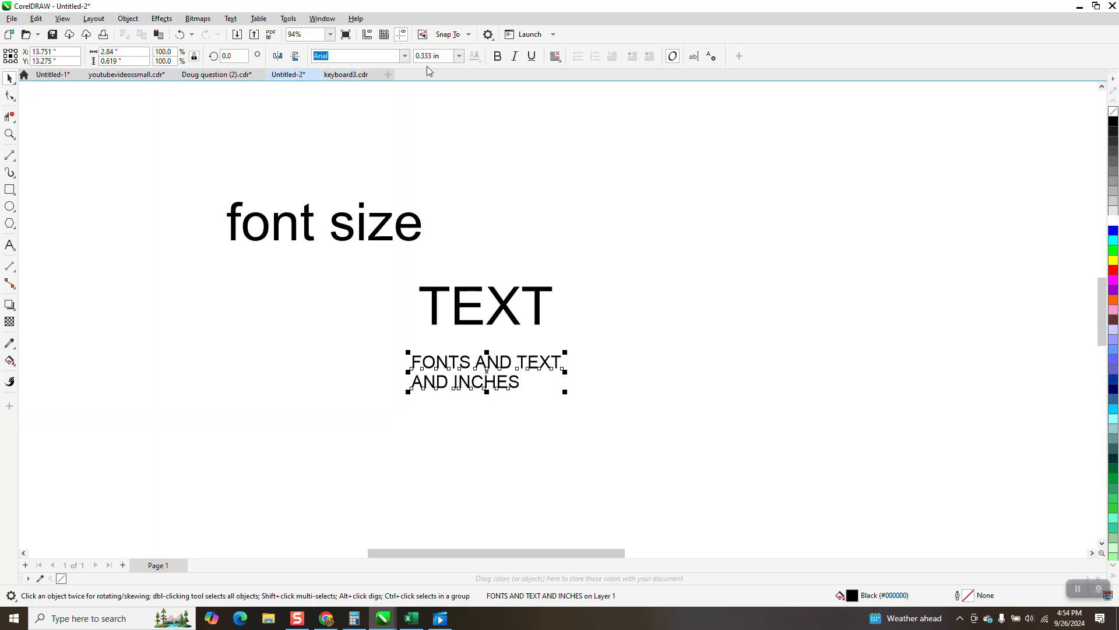
{"action": "left_click", "coordinate": [460, 55]}
{"action": "left_click", "coordinate": [425, 153]}
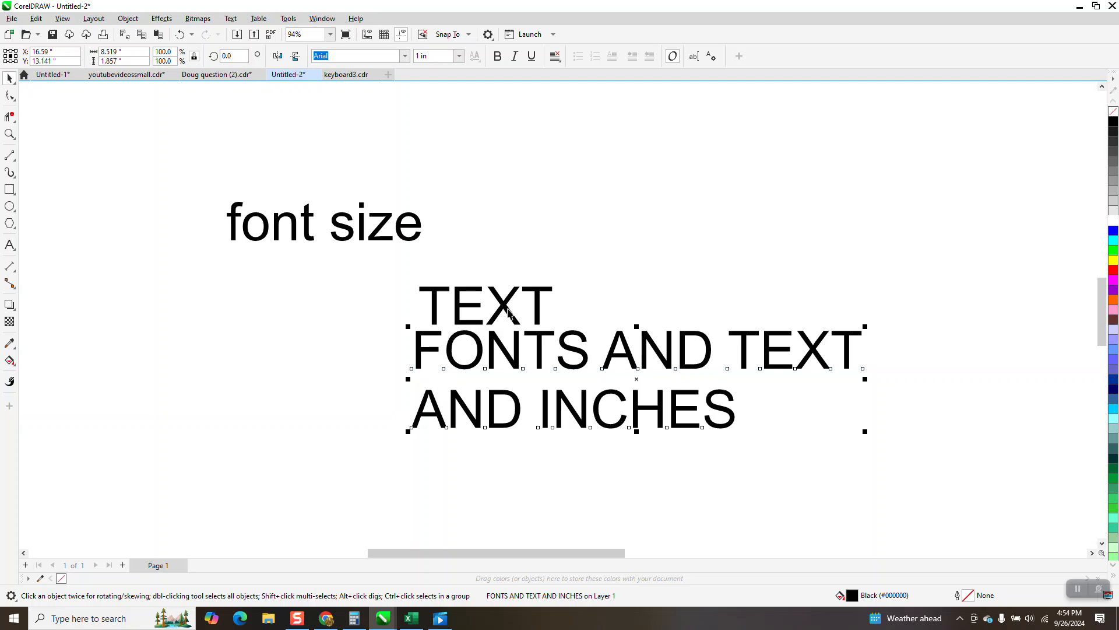
Step: Move the word TEXT up beside "font size" and break the two-line text apart into separate lines
{"action": "left_click_drag", "start_coordinate": [507, 309], "coordinate": [548, 228]}
{"action": "left_click", "coordinate": [481, 358]}
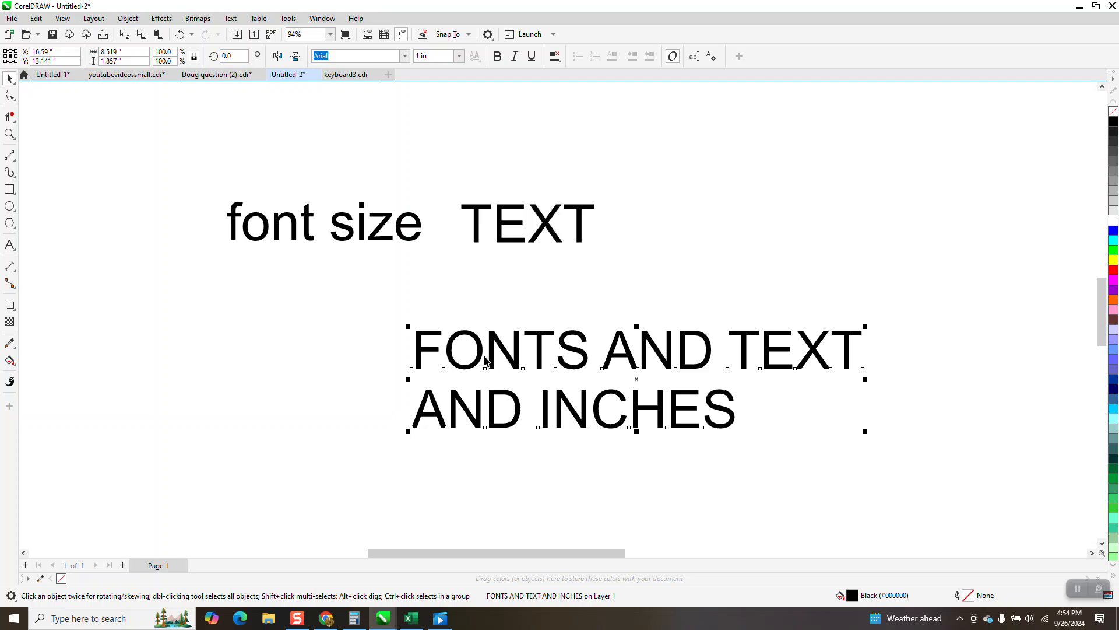
{"action": "key", "text": "ctrl+k"}
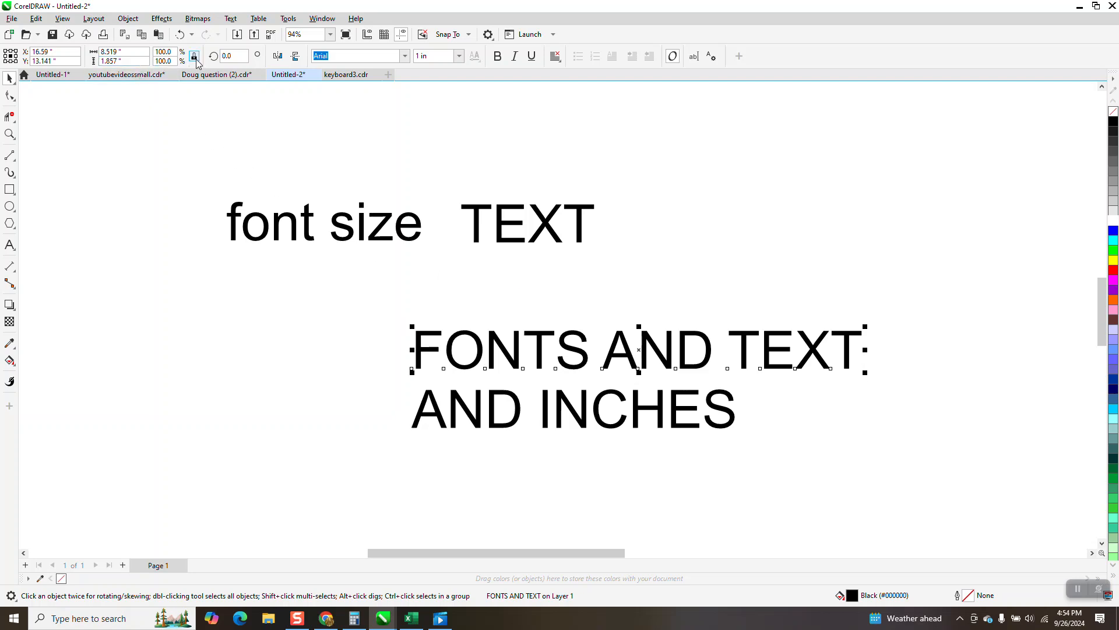
Step: Try a height of 1 in on the FONTS AND TEXT line with the proportions unlocked, and undo it
{"action": "left_click", "coordinate": [126, 61]}
{"action": "type", "text": "1"}
{"action": "key", "text": "Return"}
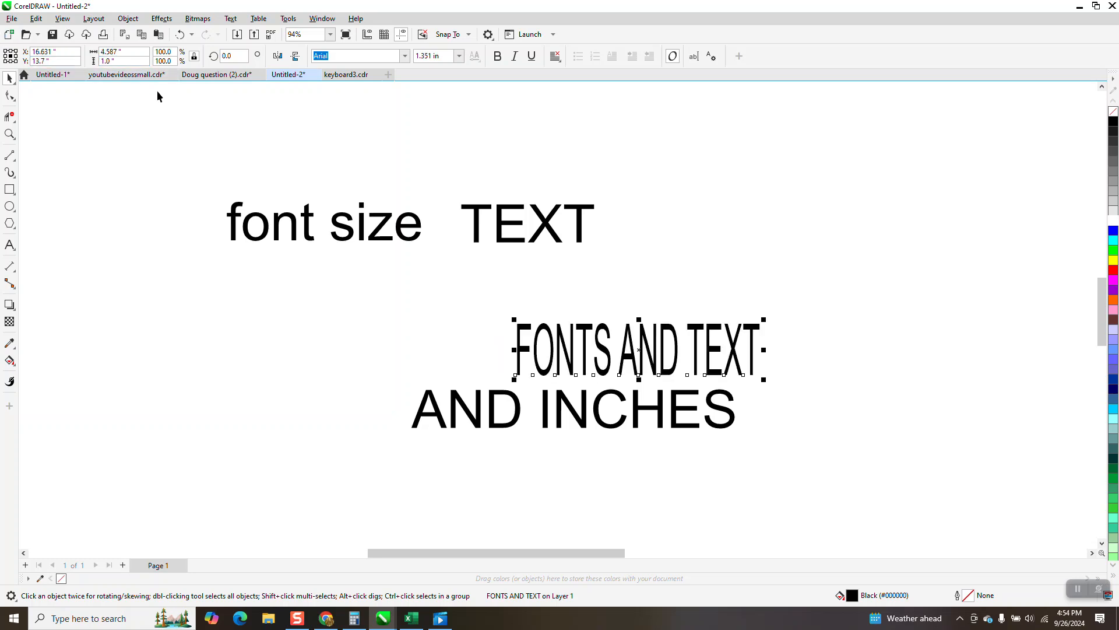
{"action": "left_click", "coordinate": [180, 34]}
Step: Lock the proportions of the FONTS AND TEXT line and set its object height to 1 in
{"action": "left_click", "coordinate": [196, 58]}
{"action": "left_click_drag", "start_coordinate": [134, 61], "coordinate": [90, 65]}
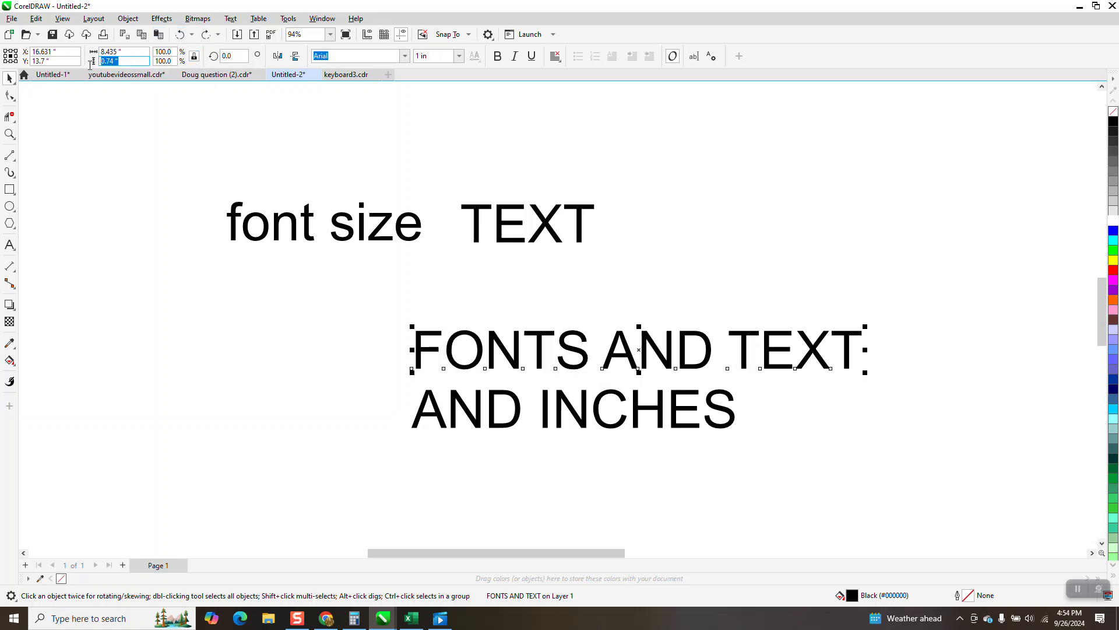
{"action": "type", "text": "1"}
{"action": "key", "text": "Return"}
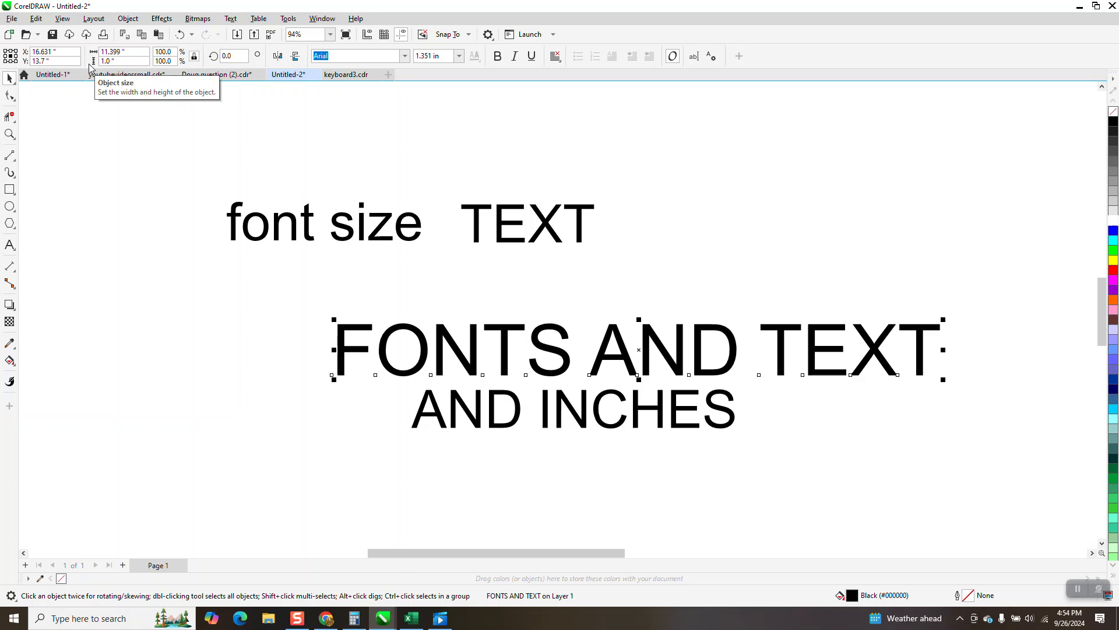
Step: Set the object height of the AND INCHES line to 1 in
{"action": "left_click", "coordinate": [509, 403]}
{"action": "left_click_drag", "start_coordinate": [126, 62], "coordinate": [96, 61]}
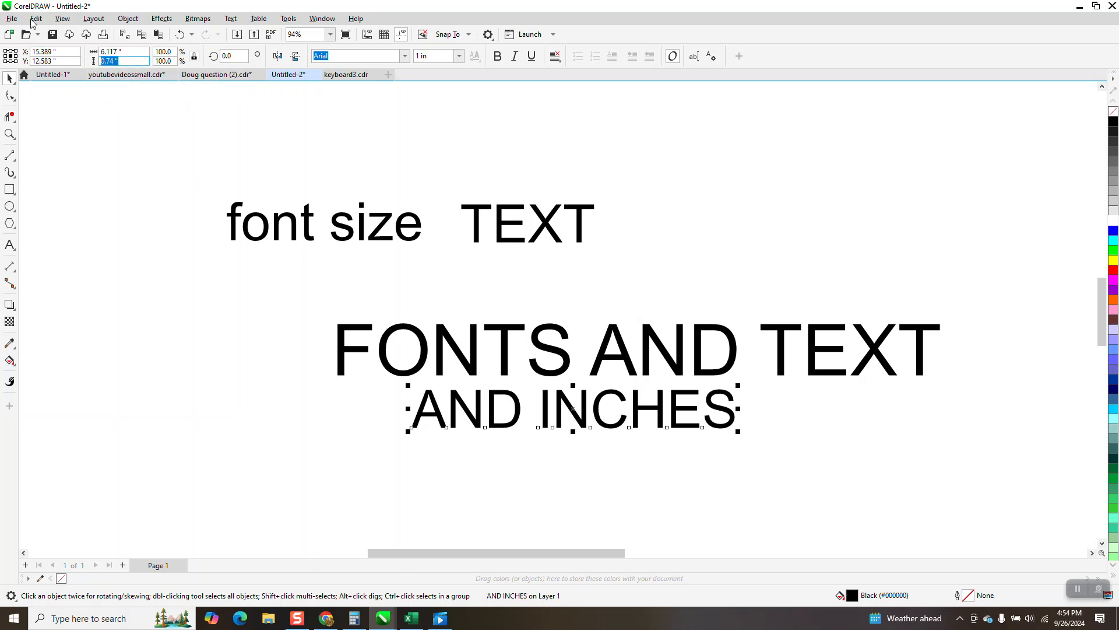
{"action": "type", "text": "1"}
{"action": "key", "text": "Return"}
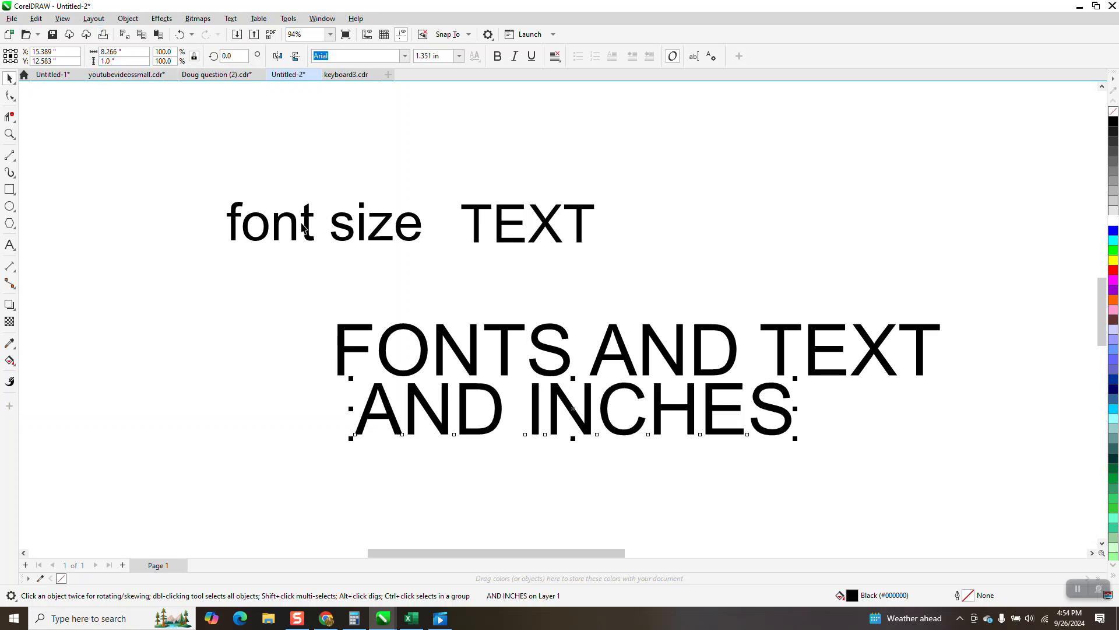
Step: Move the FONTS AND TEXT line up below "font size" and give it a black hairline outline with no fill
{"action": "left_click_drag", "start_coordinate": [451, 345], "coordinate": [391, 292]}
{"action": "left_click", "coordinate": [1113, 112]}
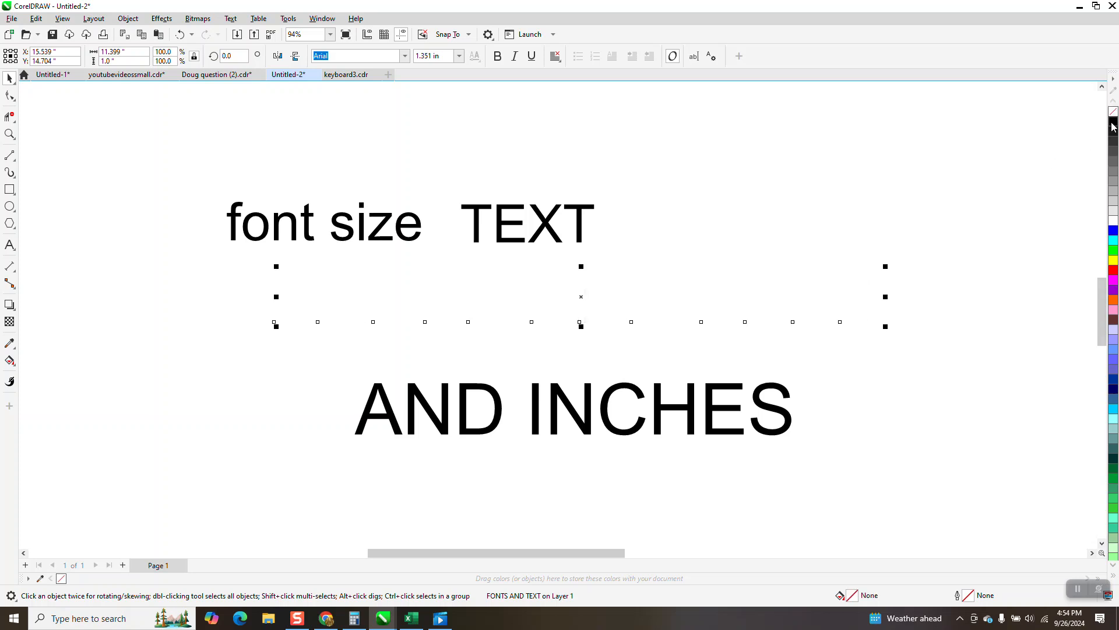
Step: Measure the height of the letter F in FONTS with a parallel dimension and delete the dimension
{"action": "left_click", "coordinate": [9, 133]}
{"action": "left_click_drag", "start_coordinate": [254, 266], "coordinate": [492, 375]}
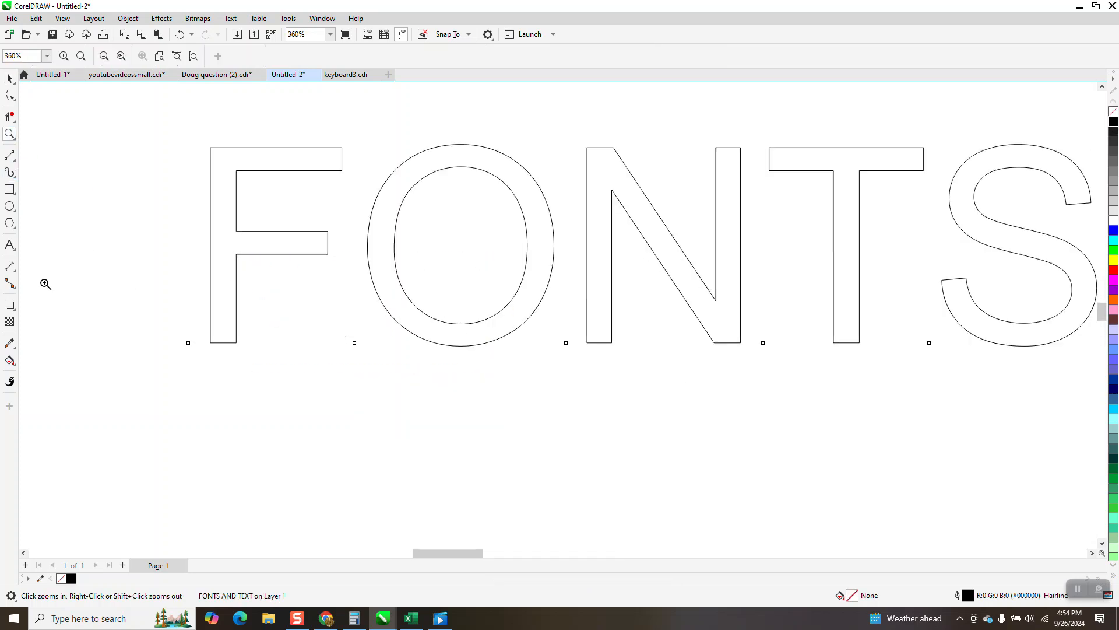
{"action": "left_click", "coordinate": [13, 268]}
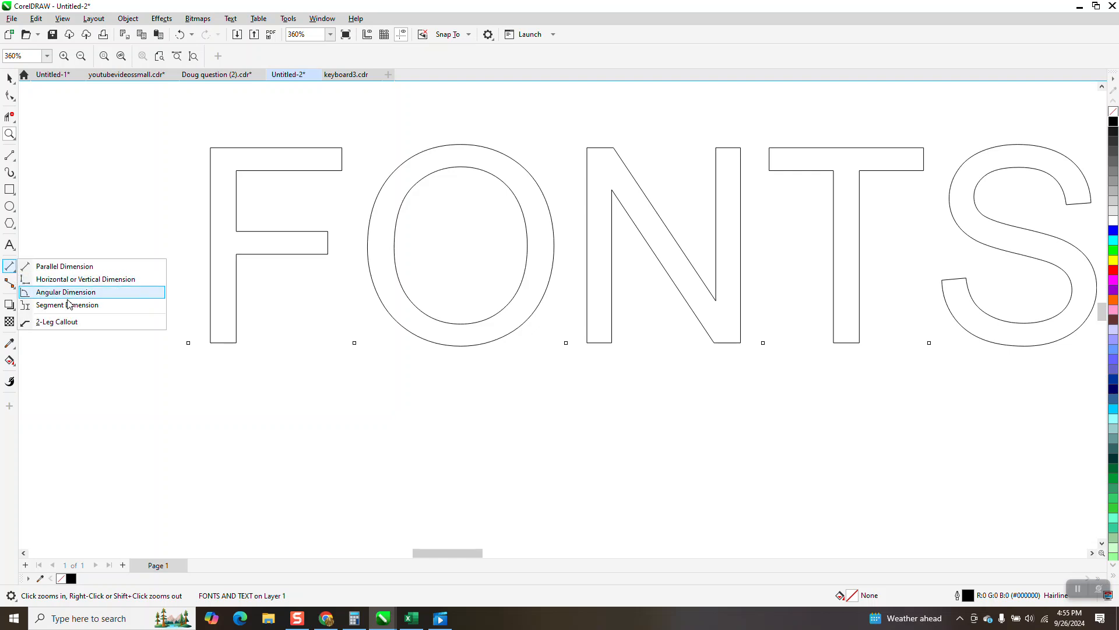
{"action": "left_click", "coordinate": [72, 267]}
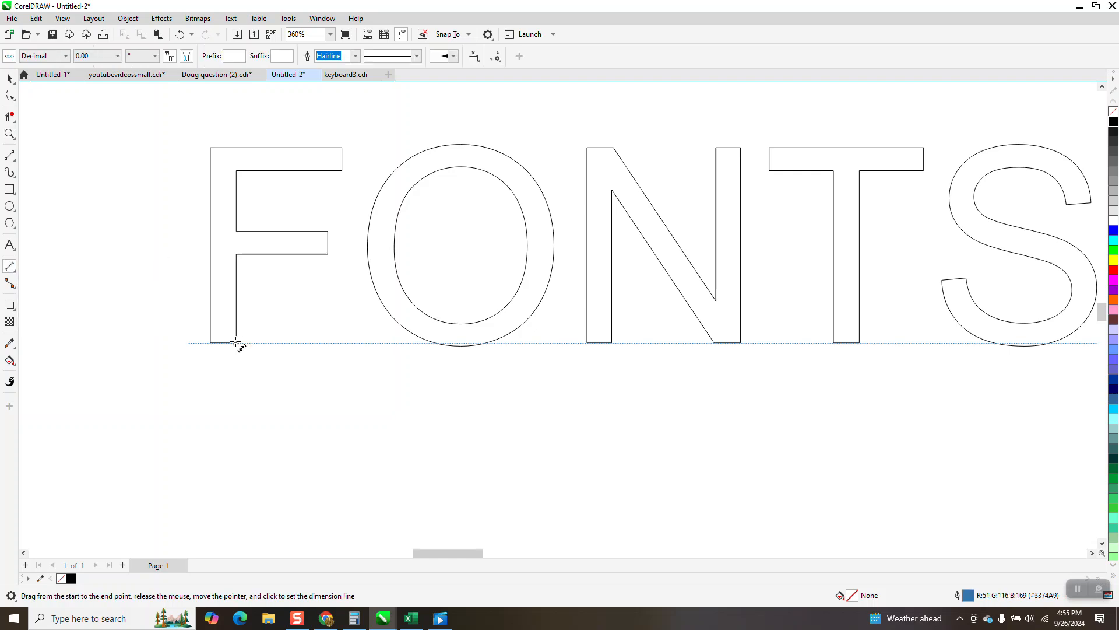
{"action": "left_click_drag", "start_coordinate": [236, 343], "coordinate": [239, 148]}
{"action": "left_click", "coordinate": [248, 153]}
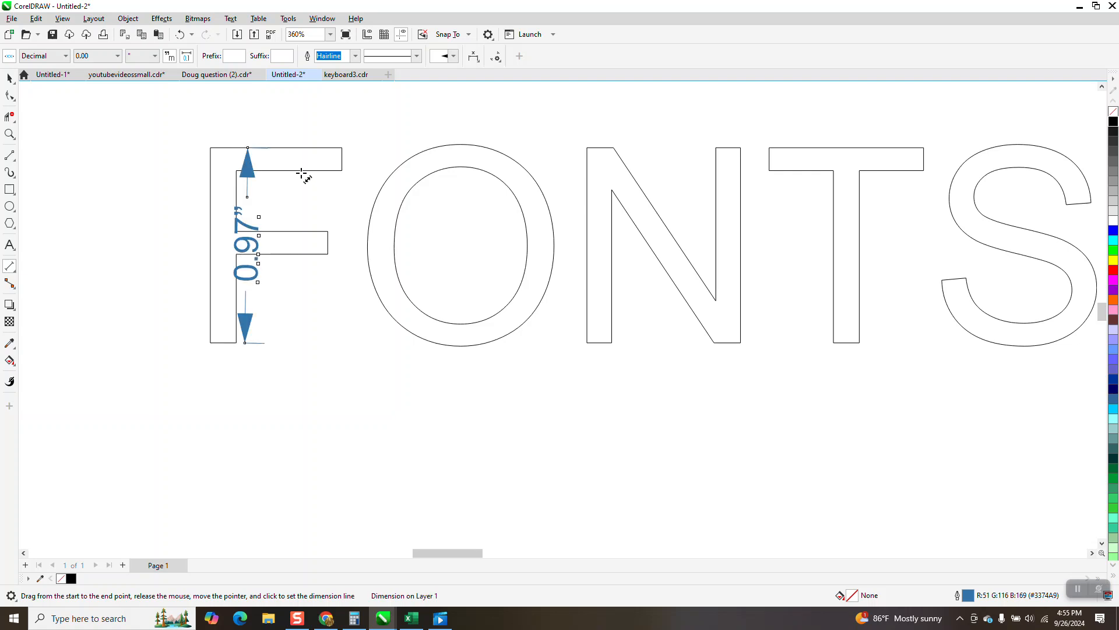
{"action": "left_click", "coordinate": [9, 77]}
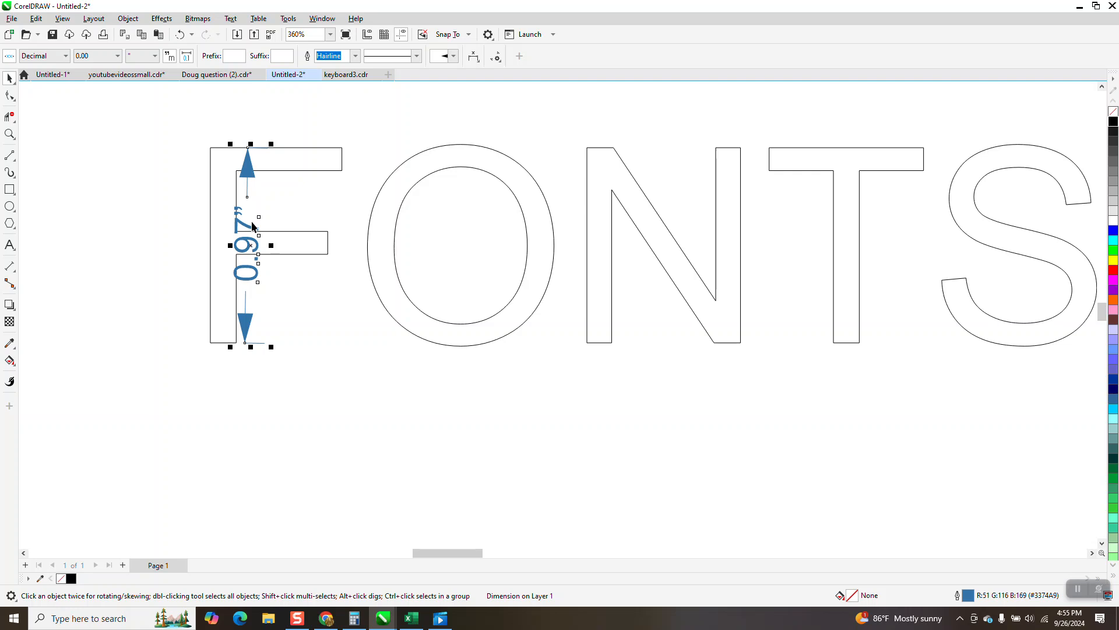
{"action": "key", "text": "Delete"}
Step: Create a rectangle that exactly frames the outlined FONTS AND TEXT line
{"action": "scroll", "coordinate": [668, 220], "scroll_direction": "down", "scroll_amount": 1}
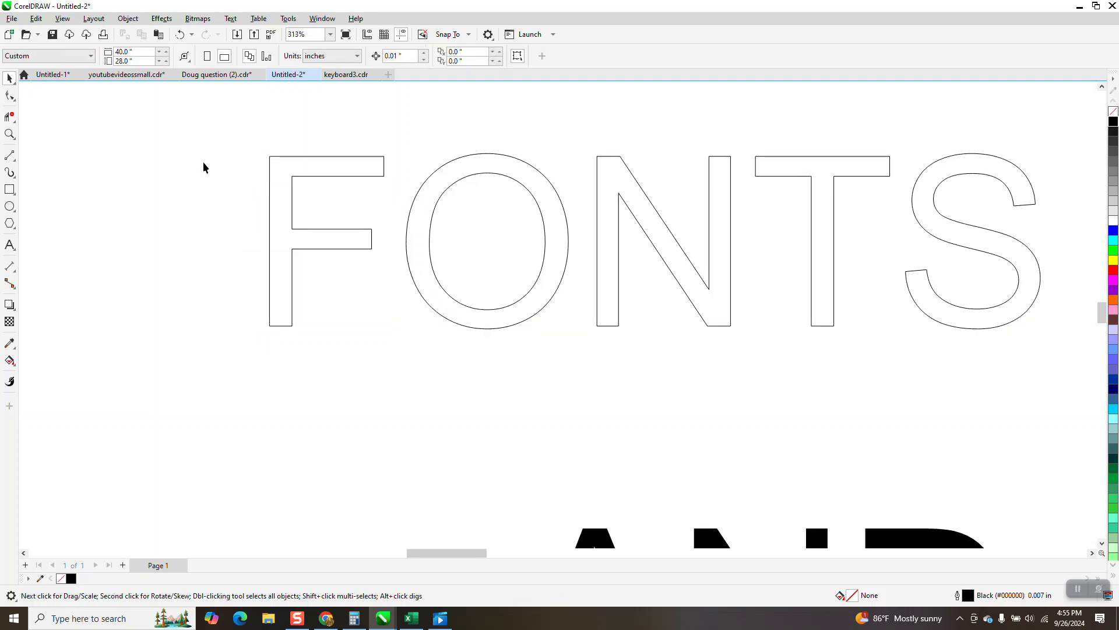
{"action": "left_click", "coordinate": [292, 197]}
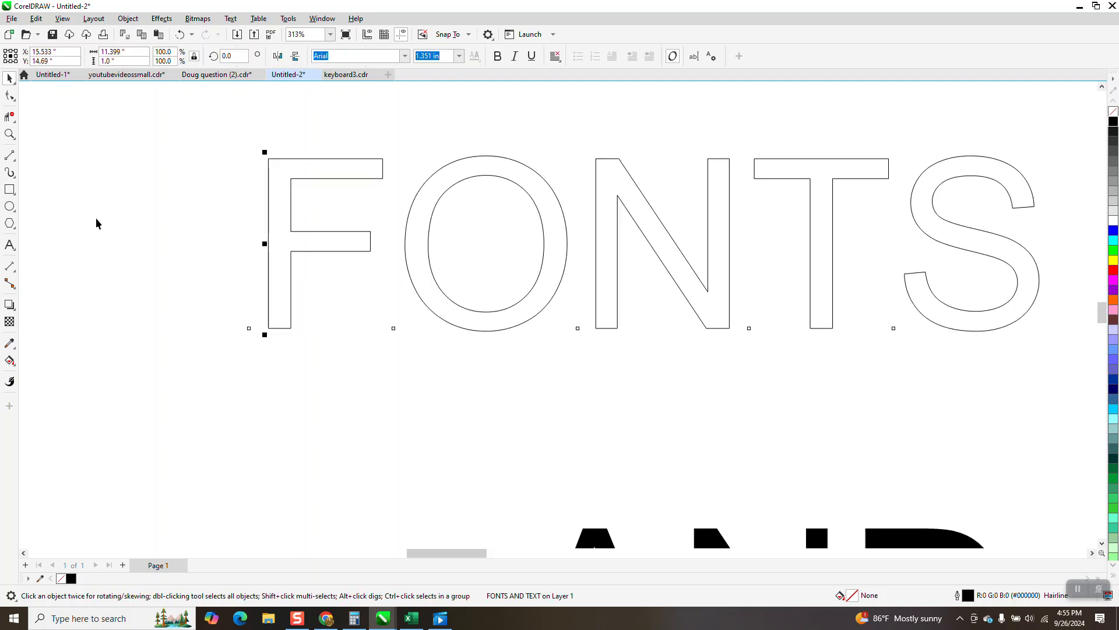
{"action": "double_click", "coordinate": [10, 190]}
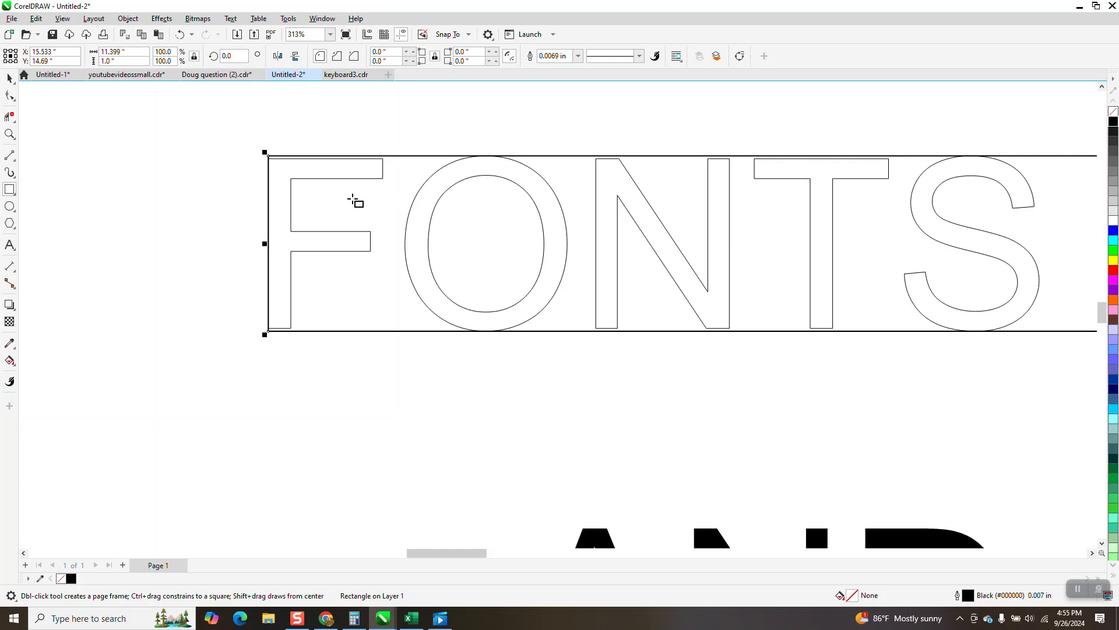
{"action": "key", "text": "space"}
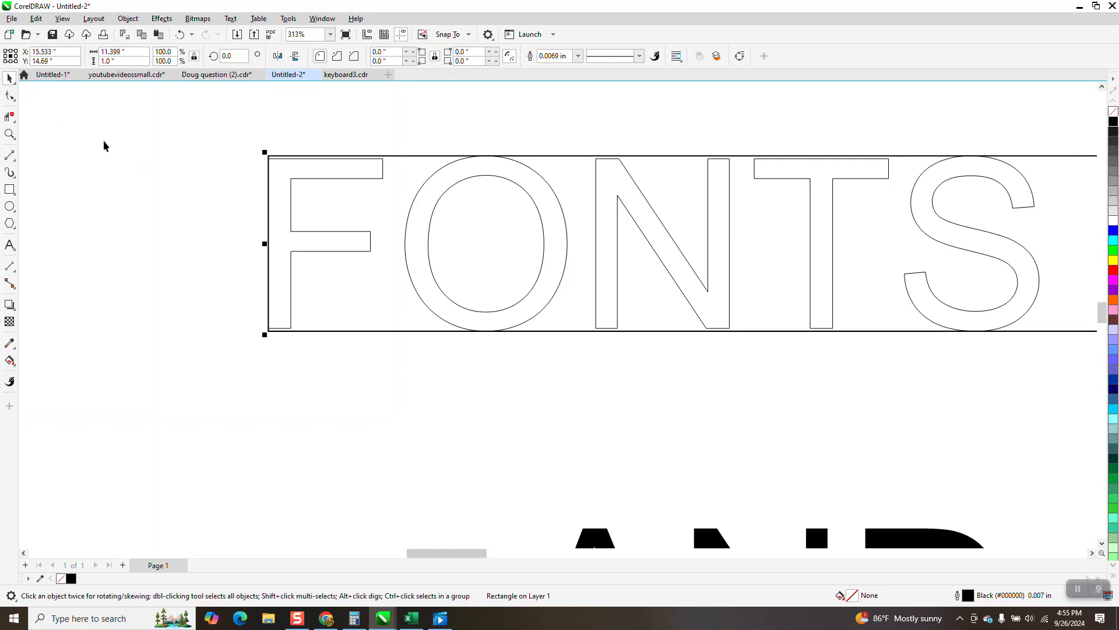
Step: Add the artistic text "TEXT" just below the framed FONTS line
{"action": "left_click", "coordinate": [10, 246]}
{"action": "left_click", "coordinate": [292, 395]}
{"action": "type", "text": "TEXT"}
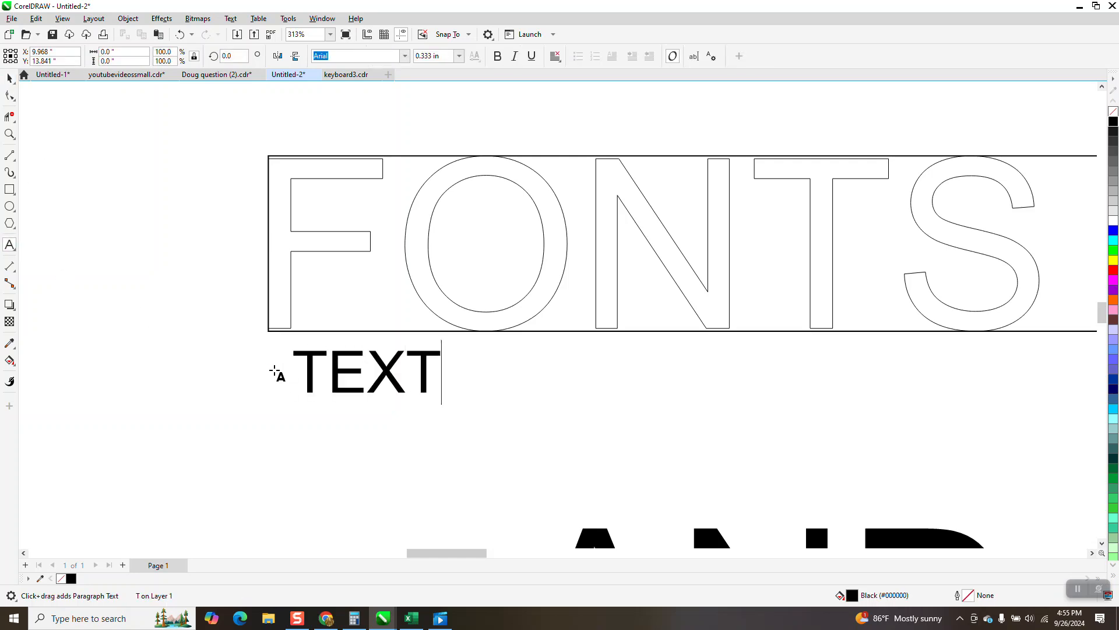
{"action": "key", "text": "Escape"}
Step: Change the font of the new word TEXT to AR JULIAN
{"action": "left_click", "coordinate": [399, 57]}
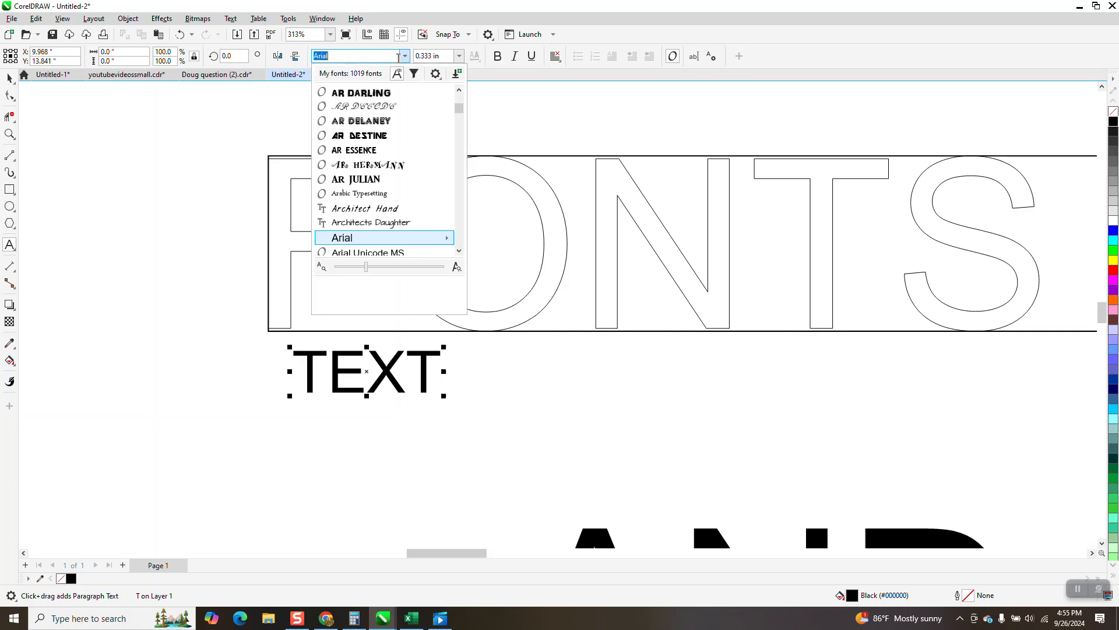
{"action": "left_click", "coordinate": [361, 179]}
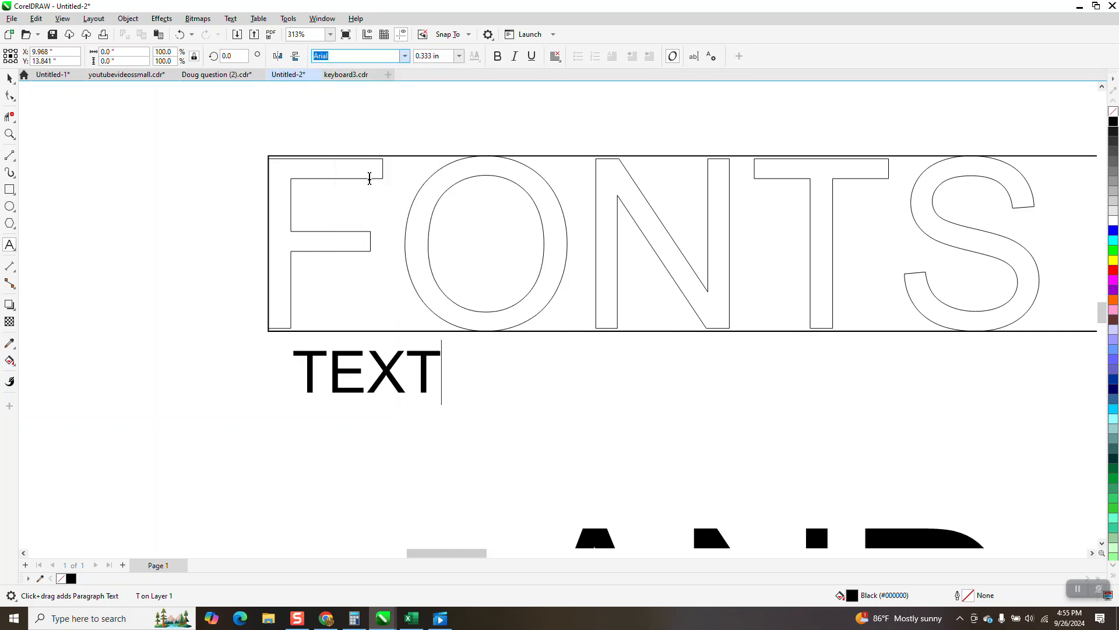
{"action": "left_click", "coordinate": [10, 78]}
{"action": "left_click", "coordinate": [404, 56]}
{"action": "left_click", "coordinate": [367, 111]}
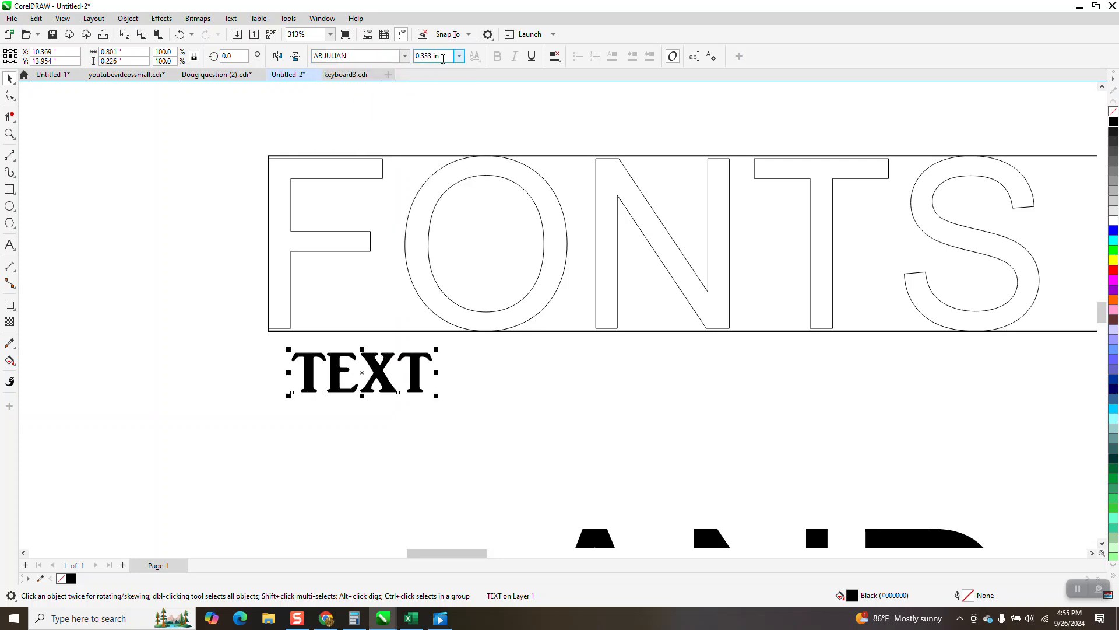
Step: Set the AR JULIAN word's font size to 1 in and move it below the framed line
{"action": "key", "text": "Return"}
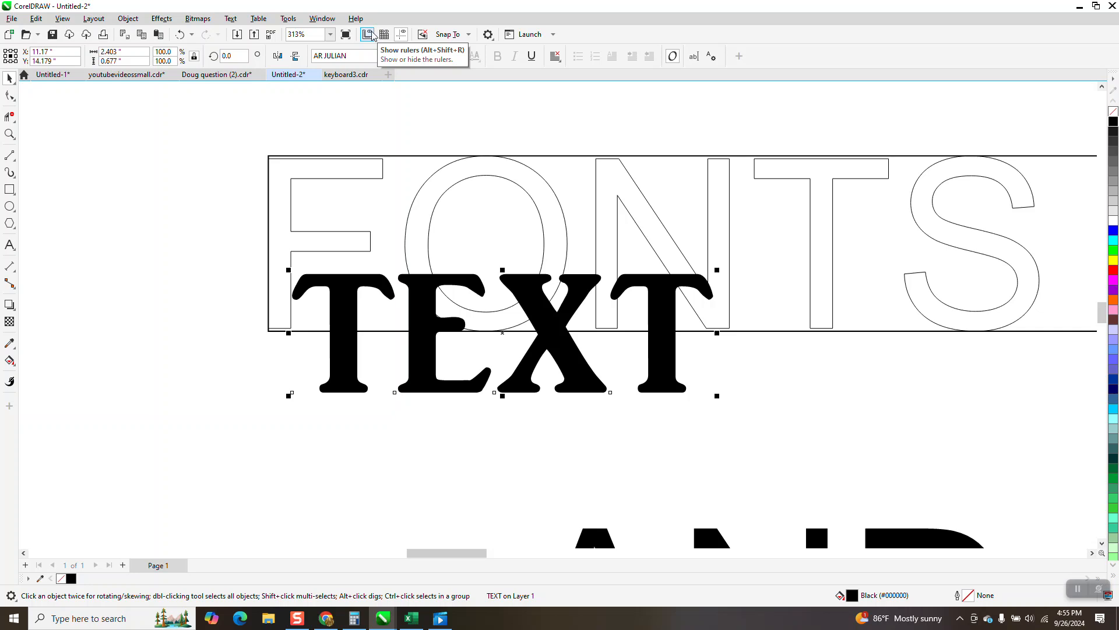
{"action": "left_click_drag", "start_coordinate": [539, 334], "coordinate": [385, 424]}
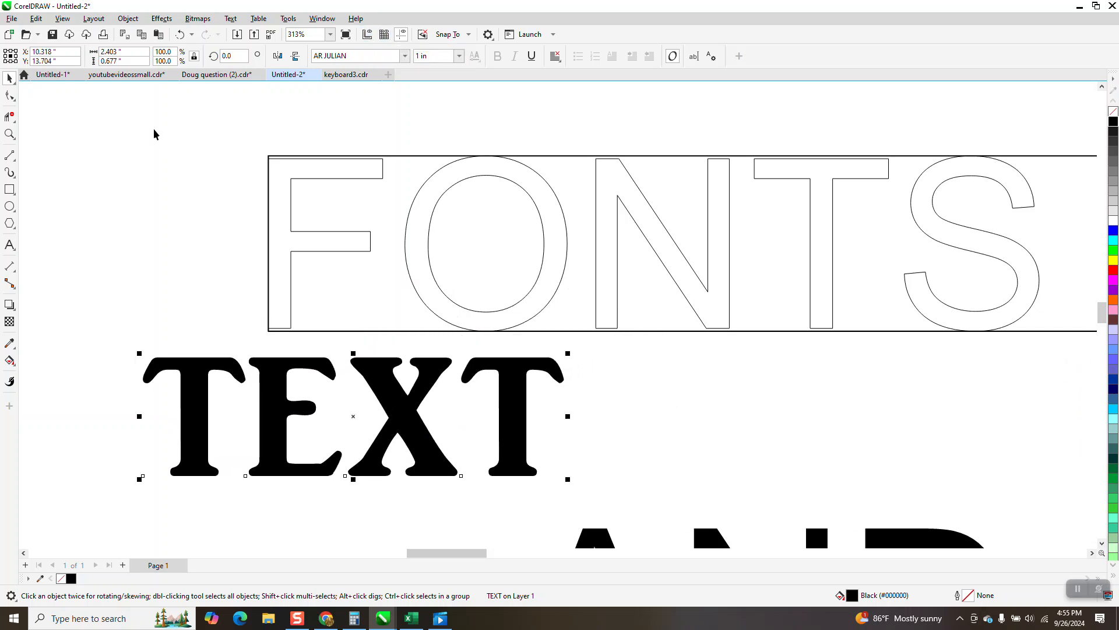
Step: Set the AR JULIAN word's object height to 1 in and move it clear of the frame above
{"action": "left_click", "coordinate": [112, 61]}
{"action": "type", "text": "1"}
{"action": "key", "text": "Return"}
{"action": "scroll", "coordinate": [484, 302], "scroll_direction": "down", "scroll_amount": 2}
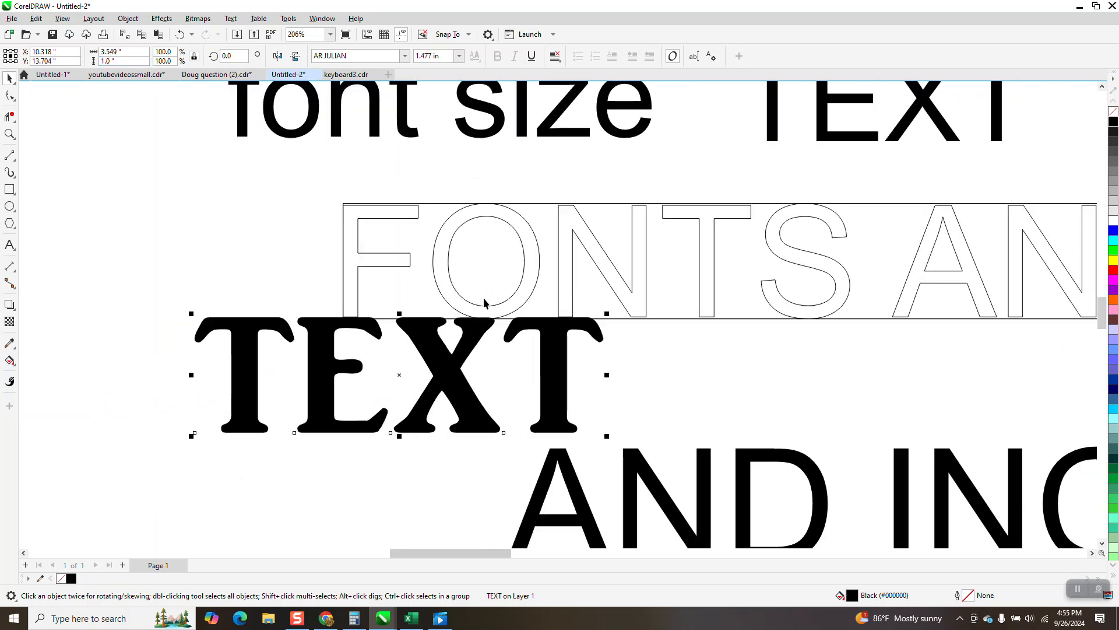
{"action": "left_click_drag", "start_coordinate": [458, 357], "coordinate": [430, 392]}
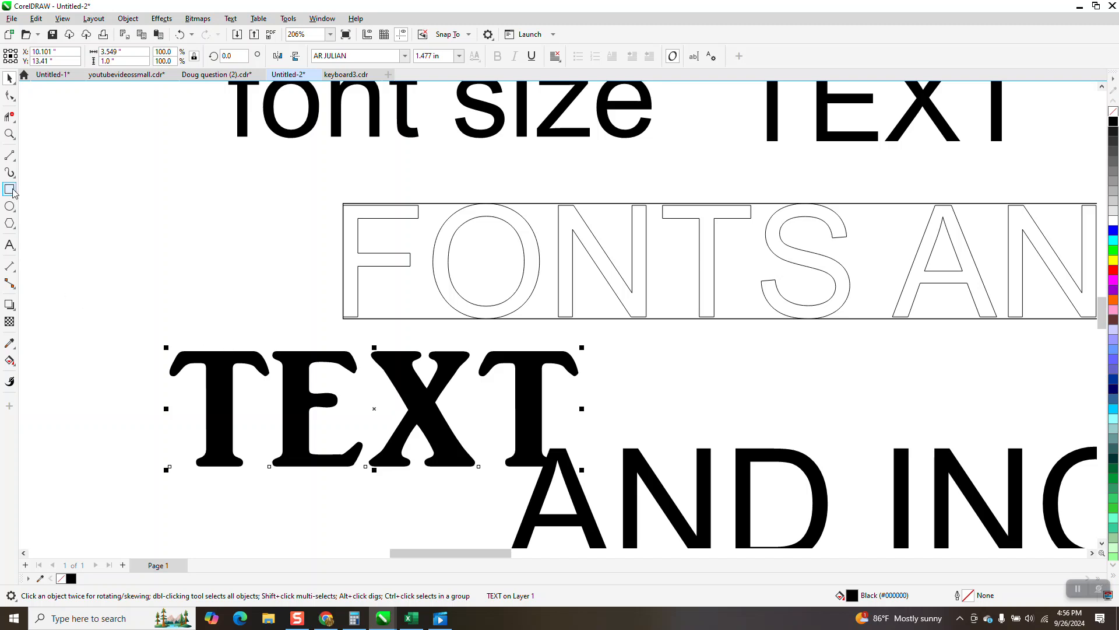
Step: Add a rectangle fitted exactly around the AR JULIAN word TEXT, and undo a trial move of that frame off the word
{"action": "double_click", "coordinate": [10, 189]}
{"action": "left_click", "coordinate": [10, 78]}
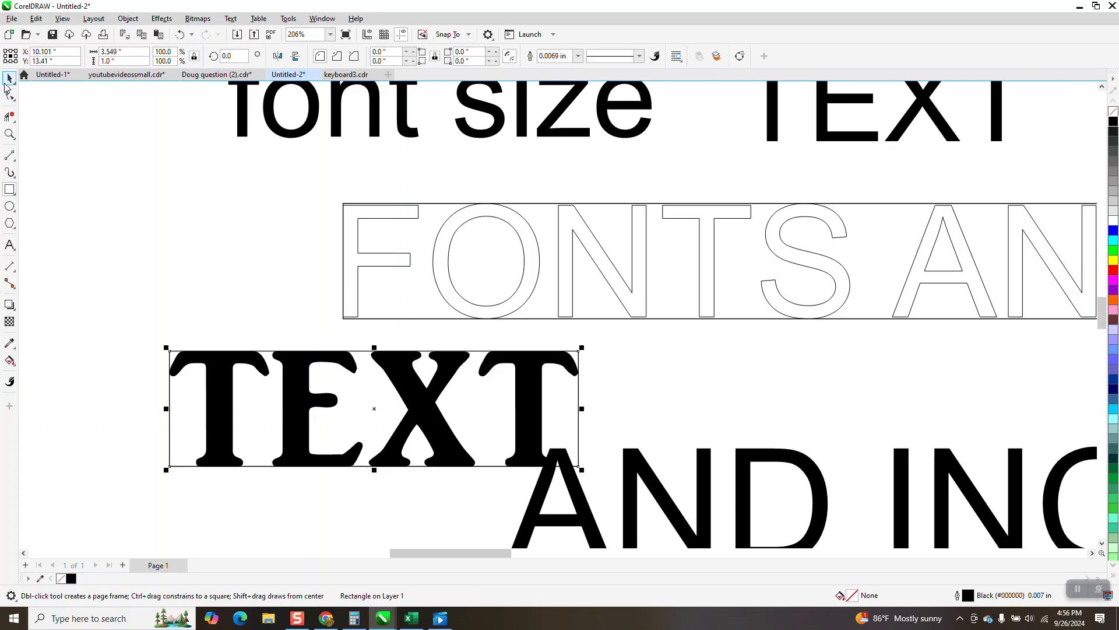
{"action": "left_click_drag", "start_coordinate": [261, 350], "coordinate": [144, 196]}
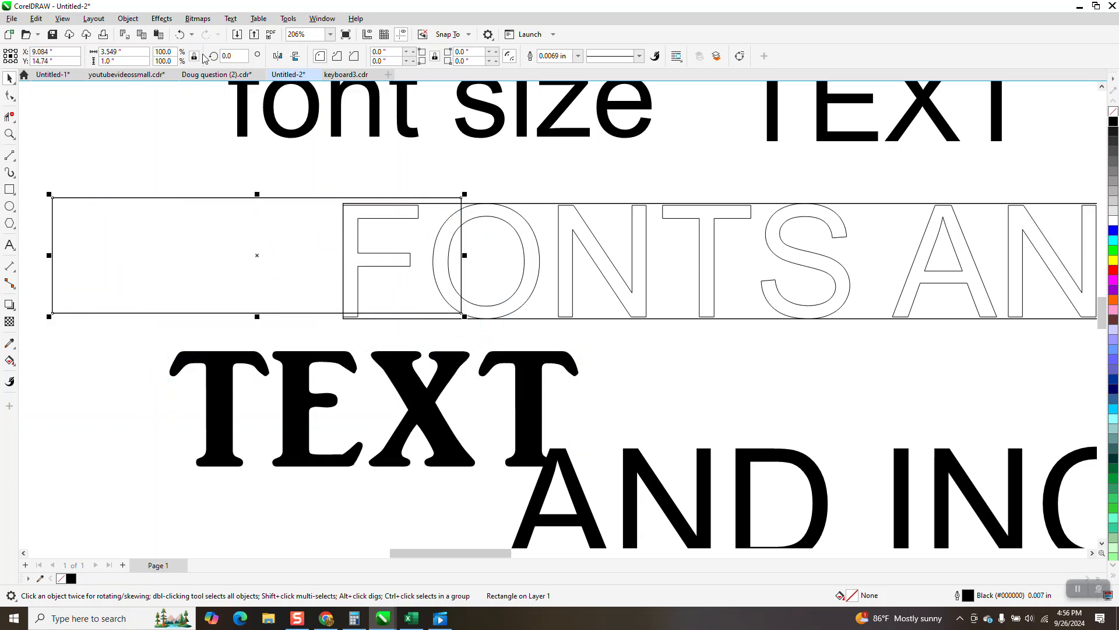
{"action": "left_click", "coordinate": [180, 34]}
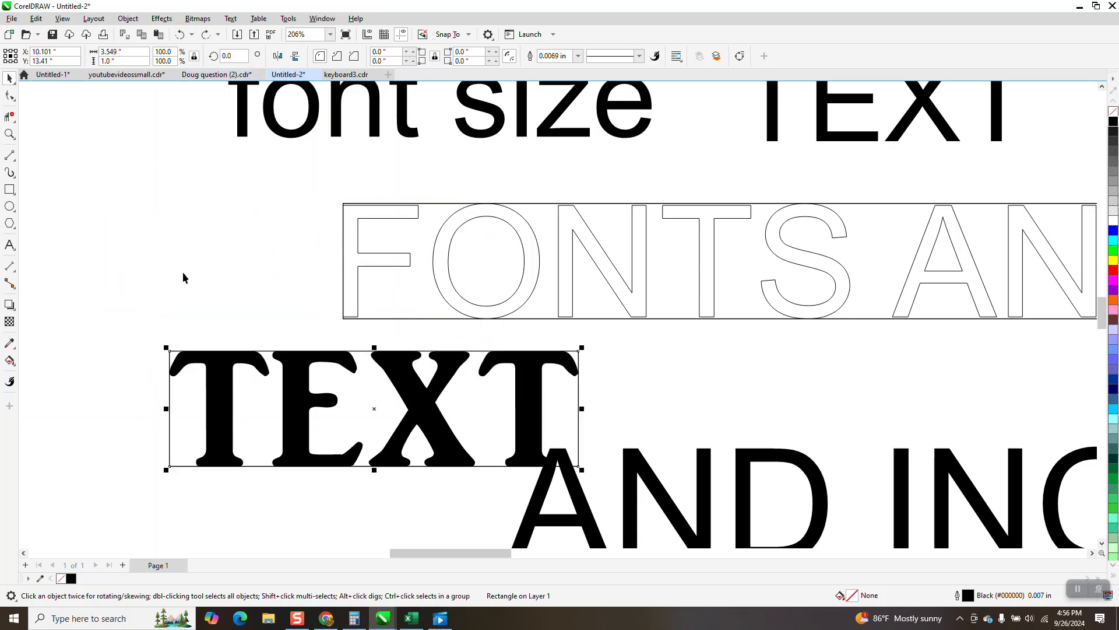
Step: Select the AR JULIAN word together with its frame, remove the fill and give the letters a black outline
{"action": "left_click", "coordinate": [226, 371]}
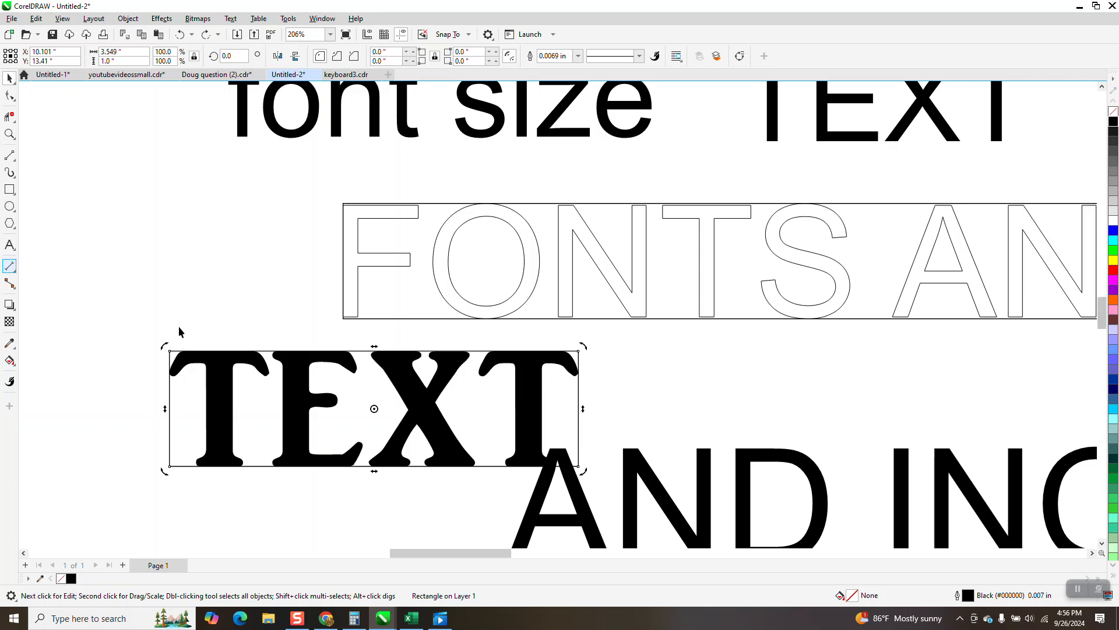
{"action": "left_click_drag", "start_coordinate": [154, 325], "coordinate": [590, 499]}
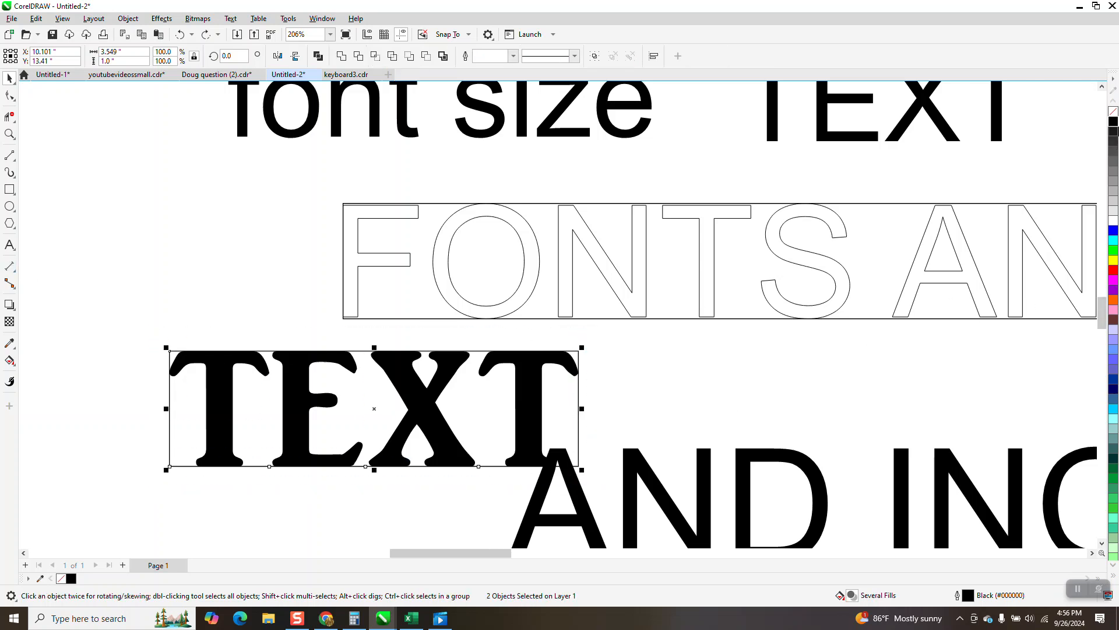
{"action": "left_click", "coordinate": [1112, 112]}
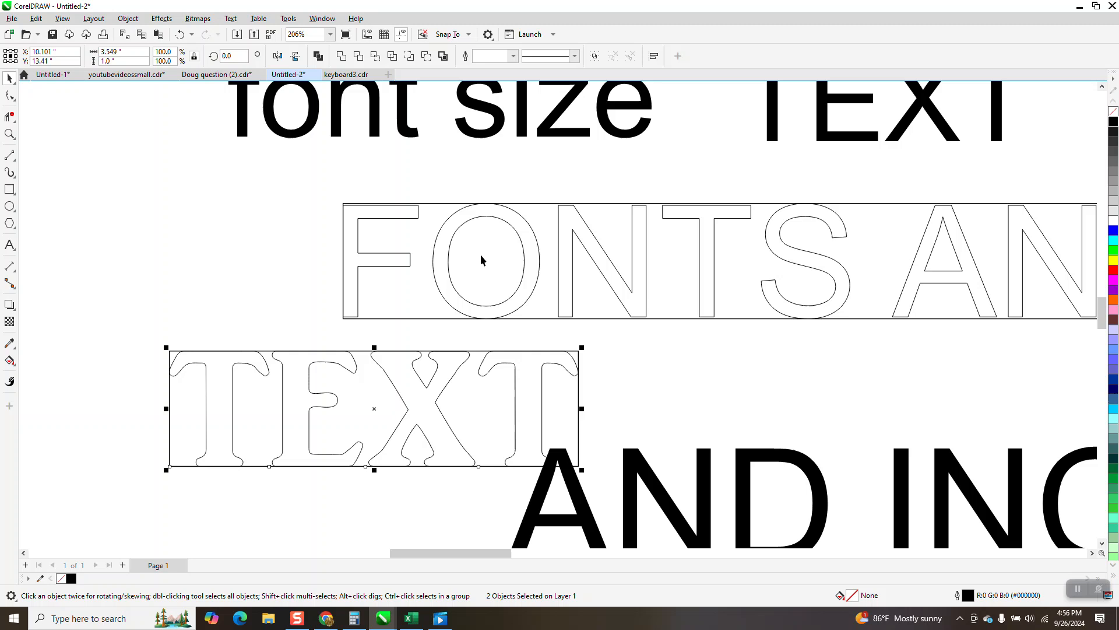
Step: Move the outlined AR JULIAN word up and to the left, out of its fitted frame
{"action": "left_click", "coordinate": [9, 134]}
{"action": "left_click_drag", "start_coordinate": [358, 329], "coordinate": [576, 385]}
{"action": "scroll", "coordinate": [548, 351], "scroll_direction": "down", "scroll_amount": 4}
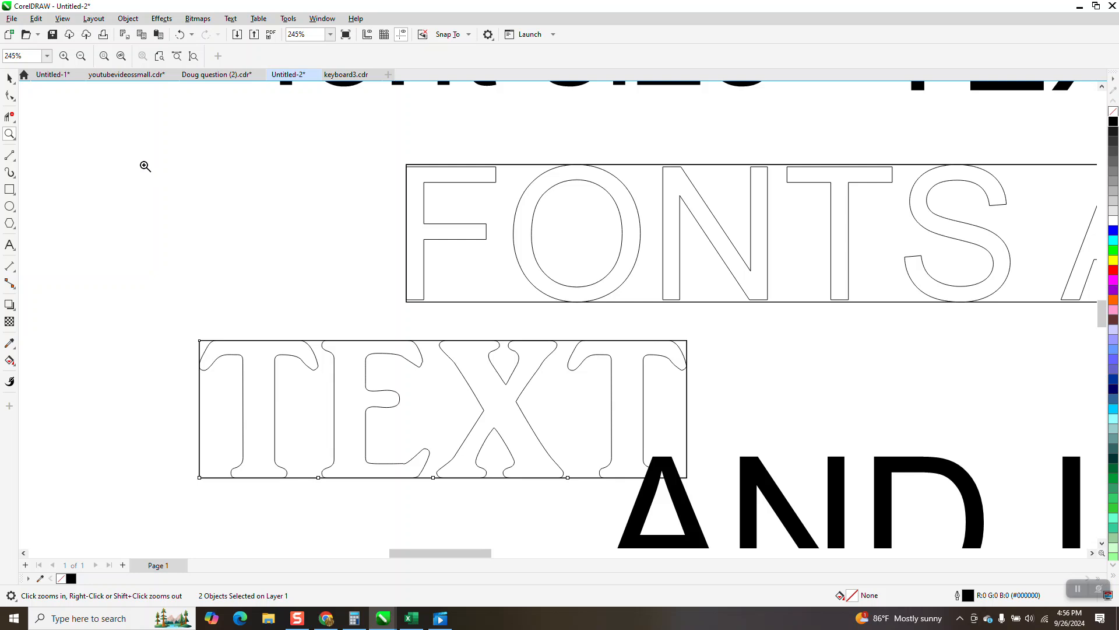
{"action": "left_click", "coordinate": [9, 78]}
{"action": "left_click", "coordinate": [254, 290]}
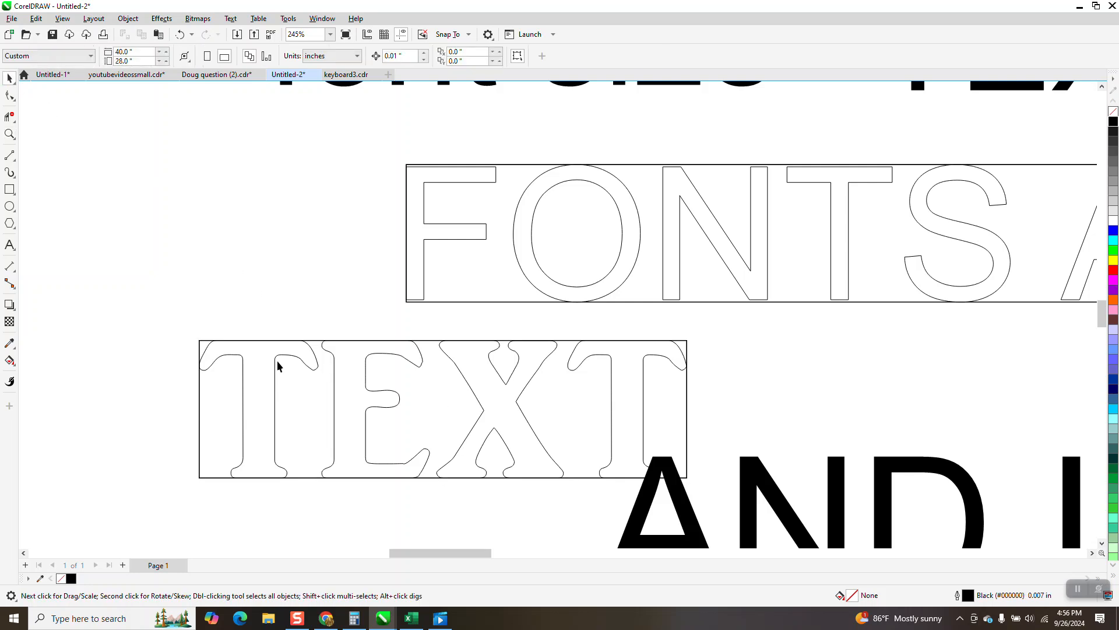
{"action": "left_click", "coordinate": [276, 364]}
{"action": "left_click_drag", "start_coordinate": [275, 362], "coordinate": [219, 265]}
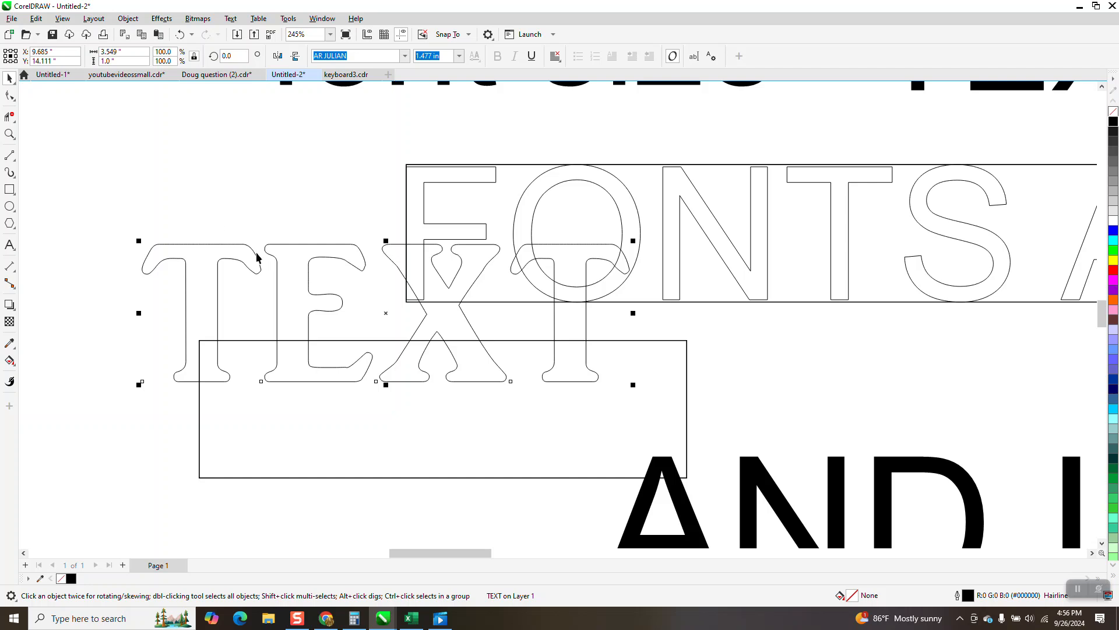